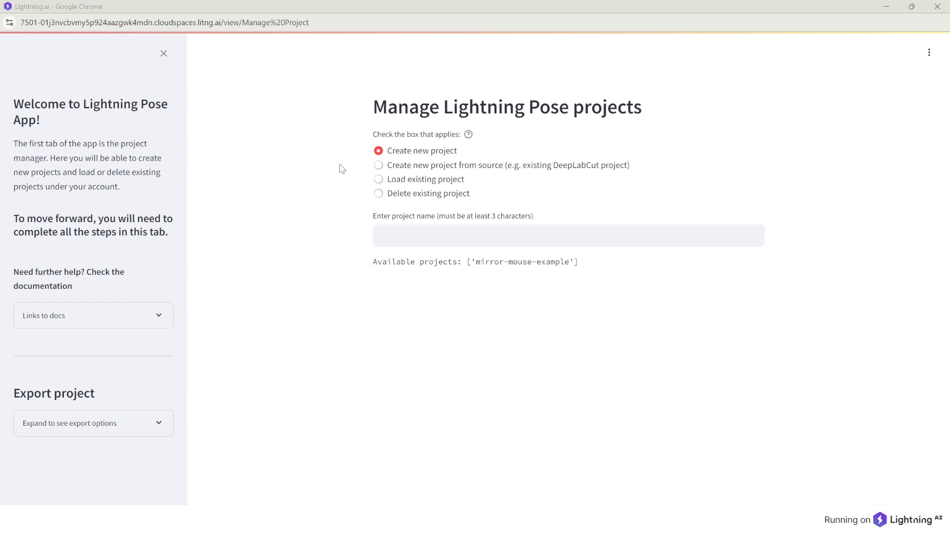
Step: Expand the sidebar's 'Links to docs' and 'Expand to see export options' sections
left_click(158, 316)
scroll(125, 263, "down", 1)
scroll(125, 258, "up", 1)
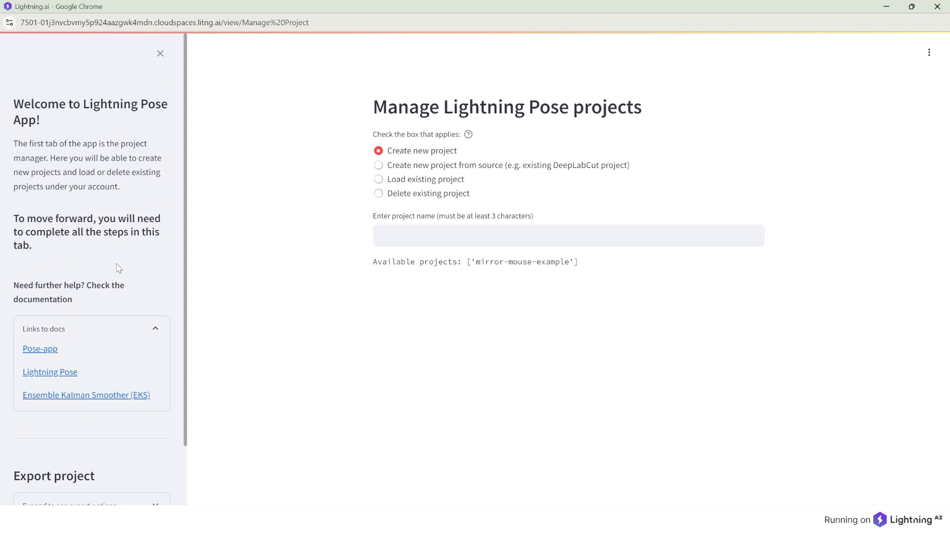
scroll(119, 261, "down", 1)
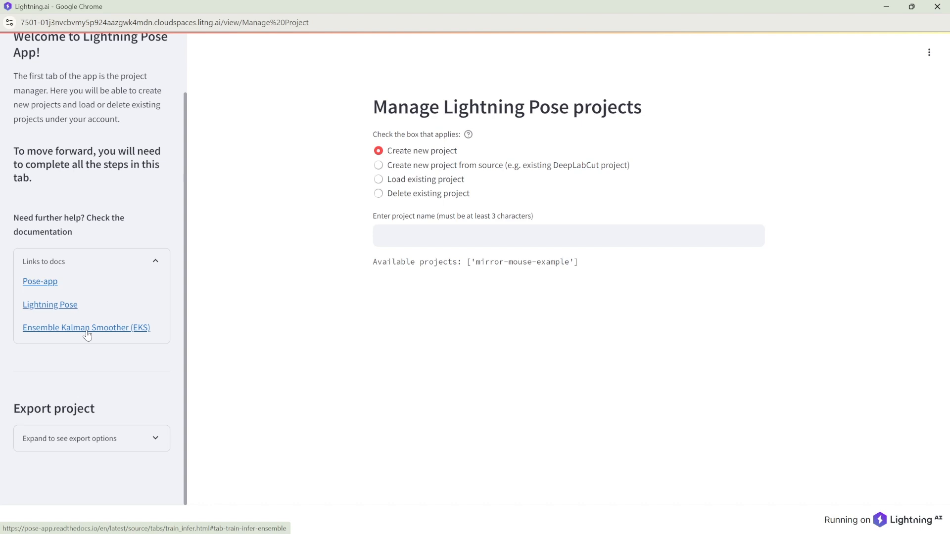
left_click(121, 444)
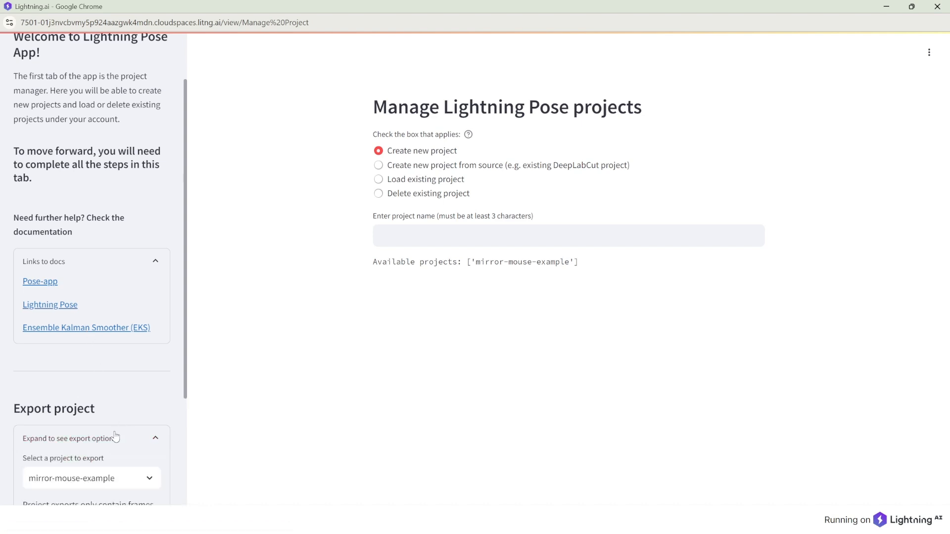
scroll(114, 437, "down", 3)
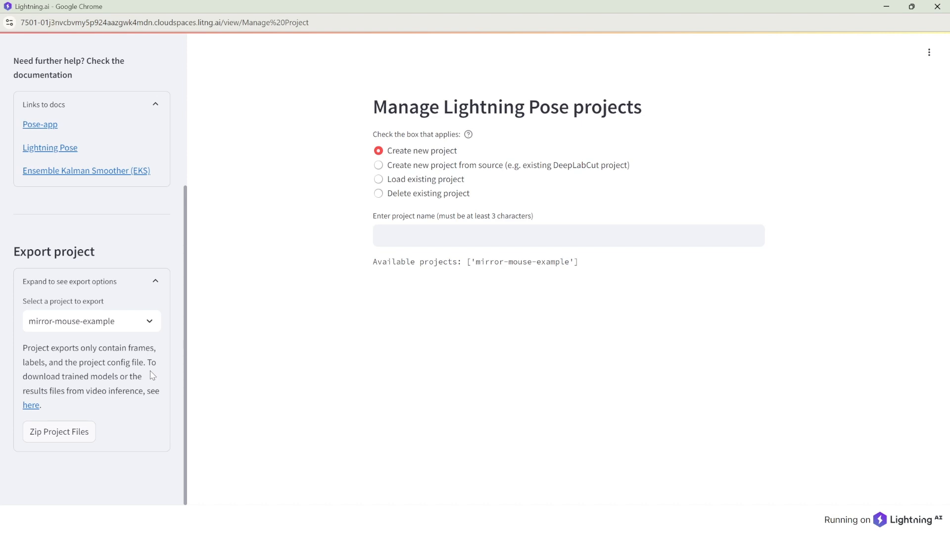
Step: Zip the mirror-mouse-example project files for export
left_click(120, 324)
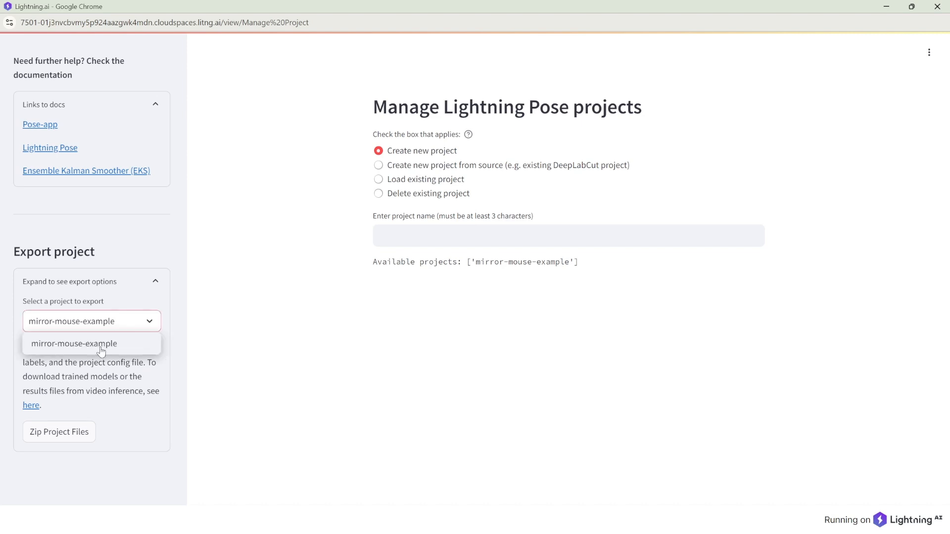
left_click(101, 351)
left_click(91, 432)
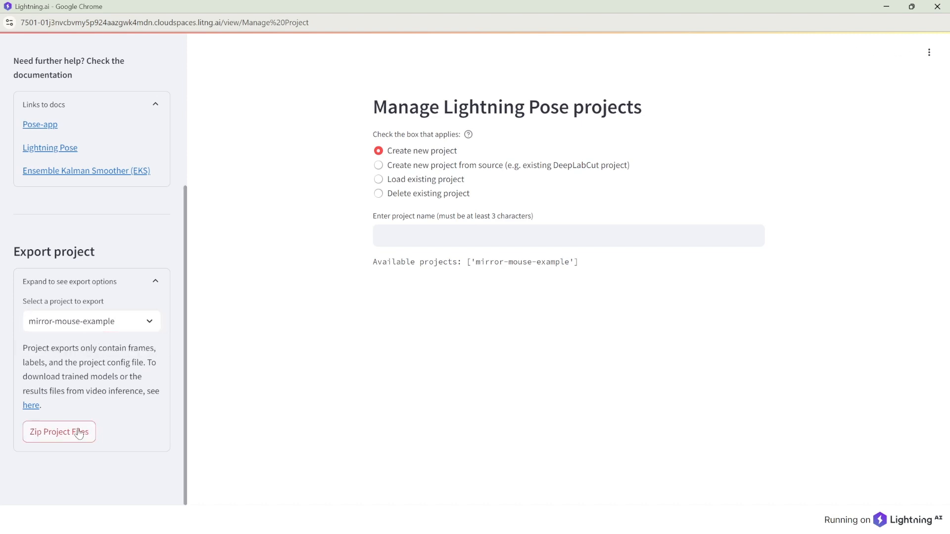
Step: Collapse the export options and Links to docs sections
scroll(110, 413, "down", 2)
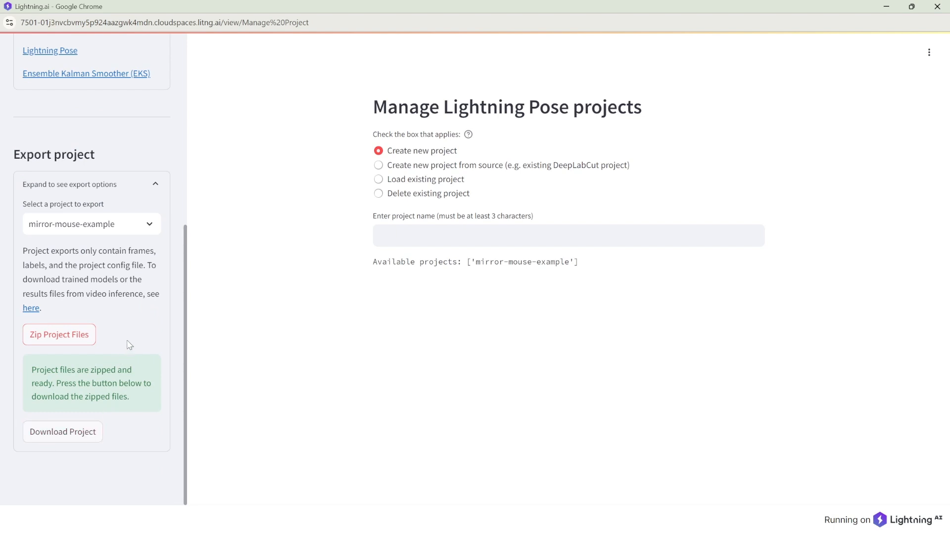
left_click(151, 185)
left_click(157, 255)
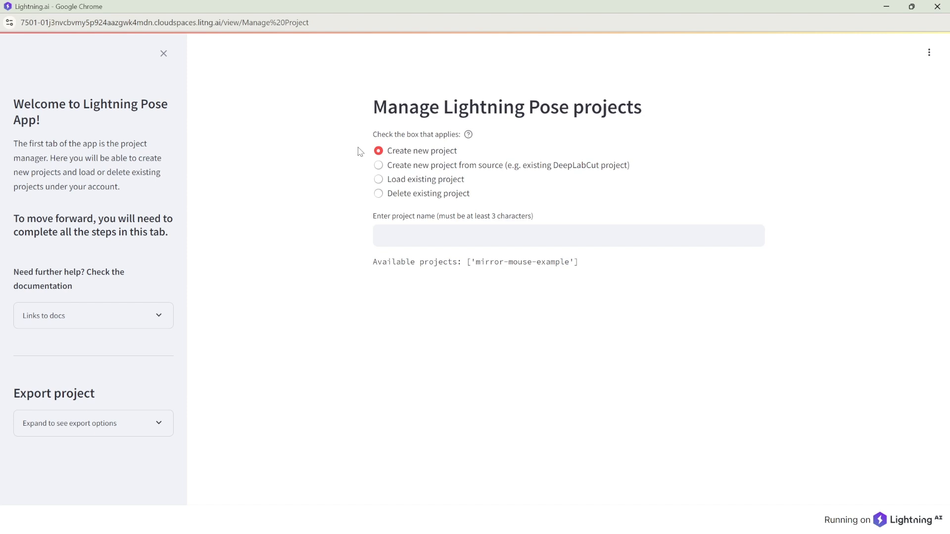
Step: Fill the create-from-source form with name 'test' and Lightning Pose format, then choose Load existing project
left_click(378, 165)
left_click(381, 233)
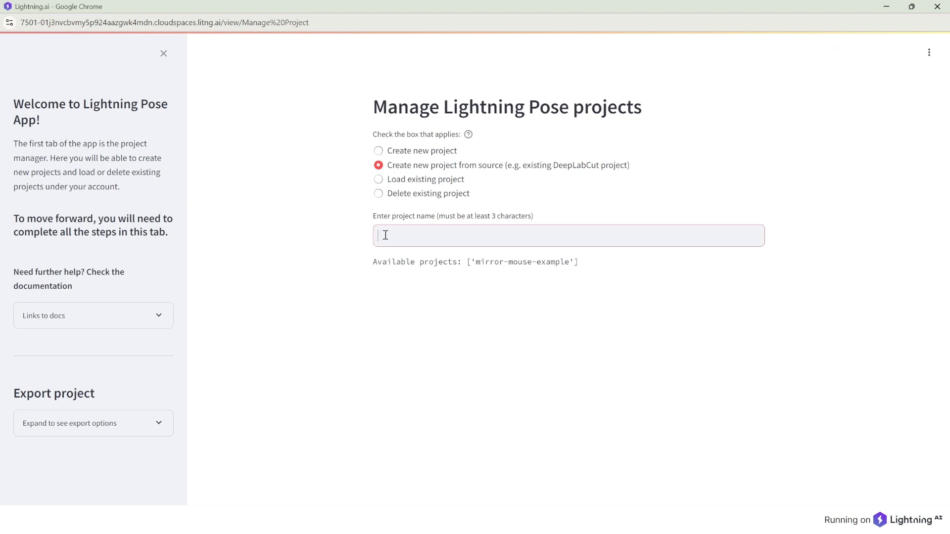
type("test")
key("Return")
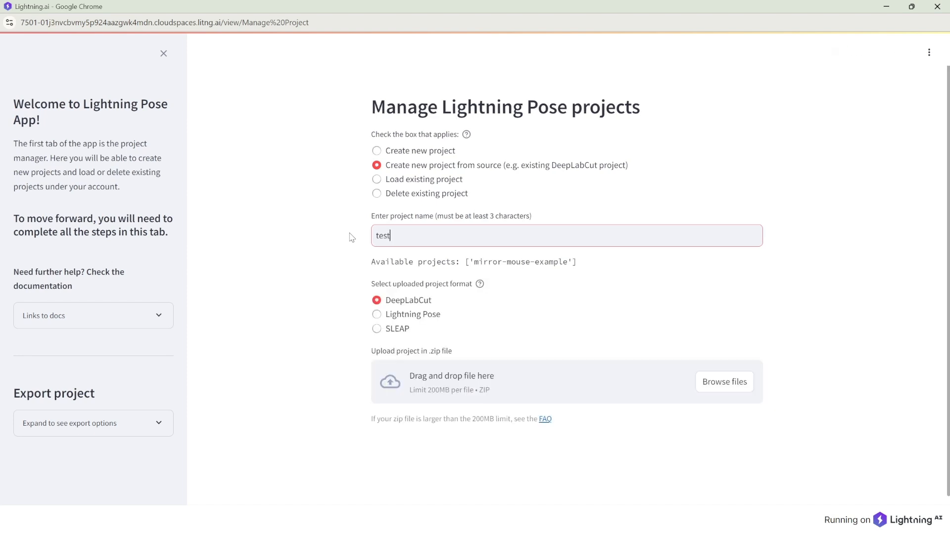
left_click(377, 315)
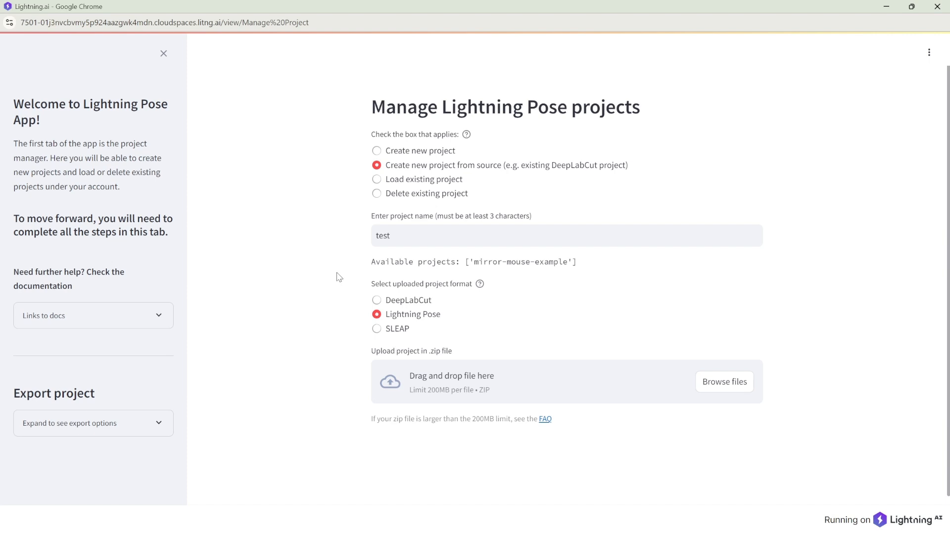
left_click(376, 180)
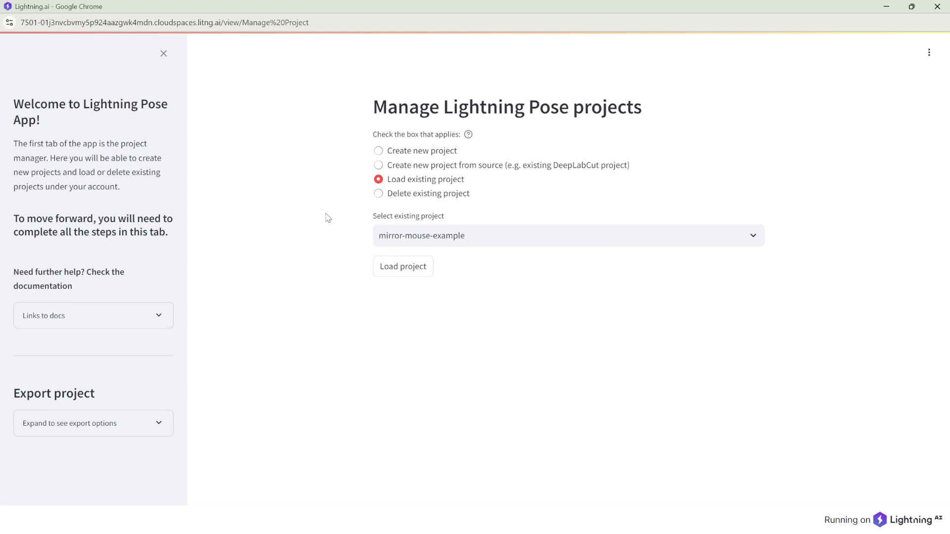
Step: Keep mirror-mouse-example as the chosen project and switch to Delete existing project
left_click(500, 229)
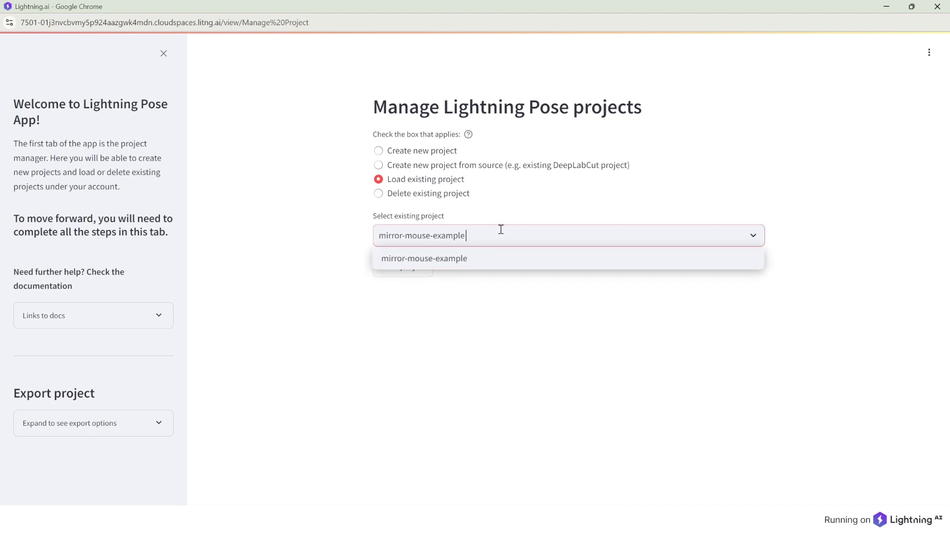
left_click(491, 267)
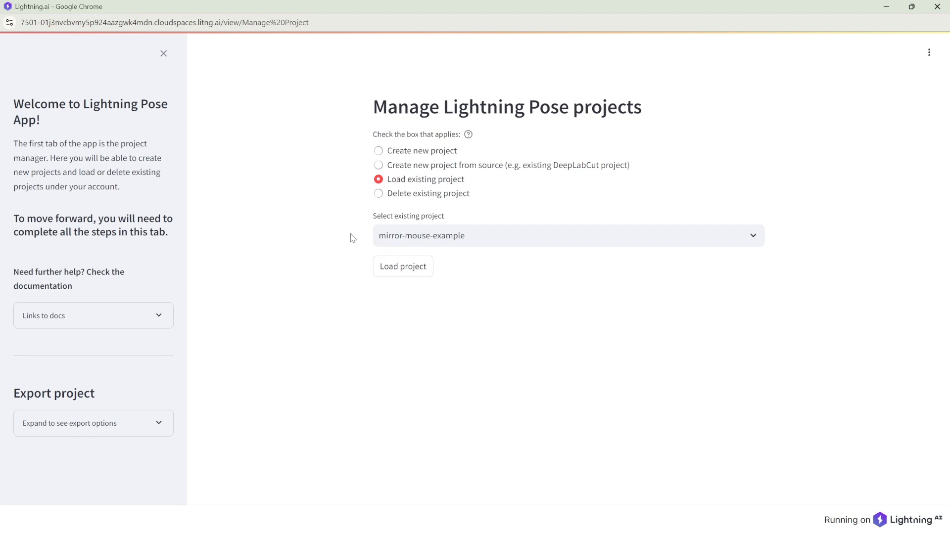
left_click(380, 194)
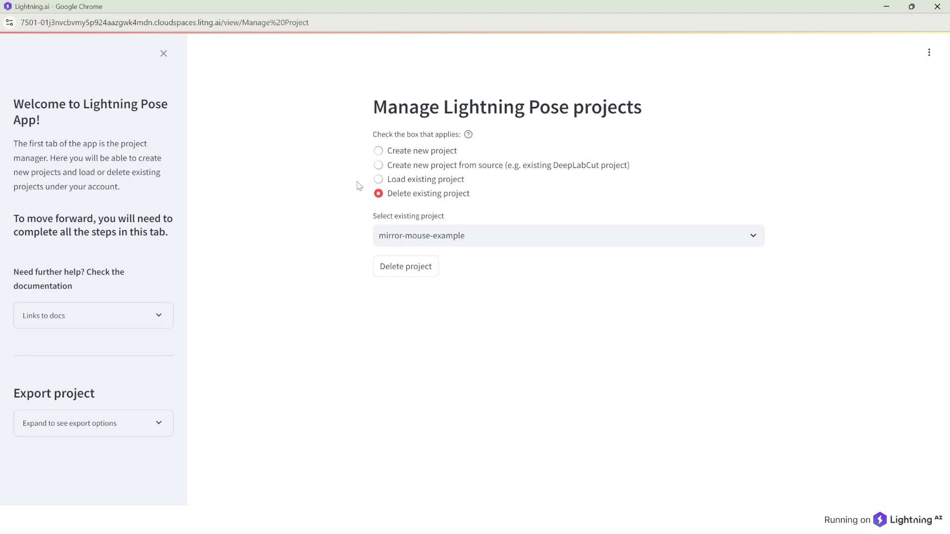
Step: Switch back to Create new project and focus the empty project name field
left_click(378, 151)
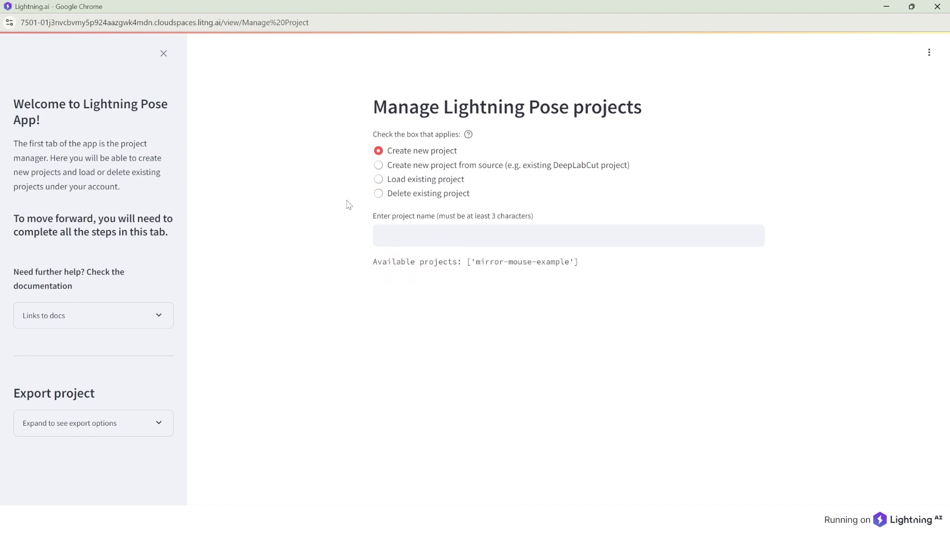
left_click(389, 236)
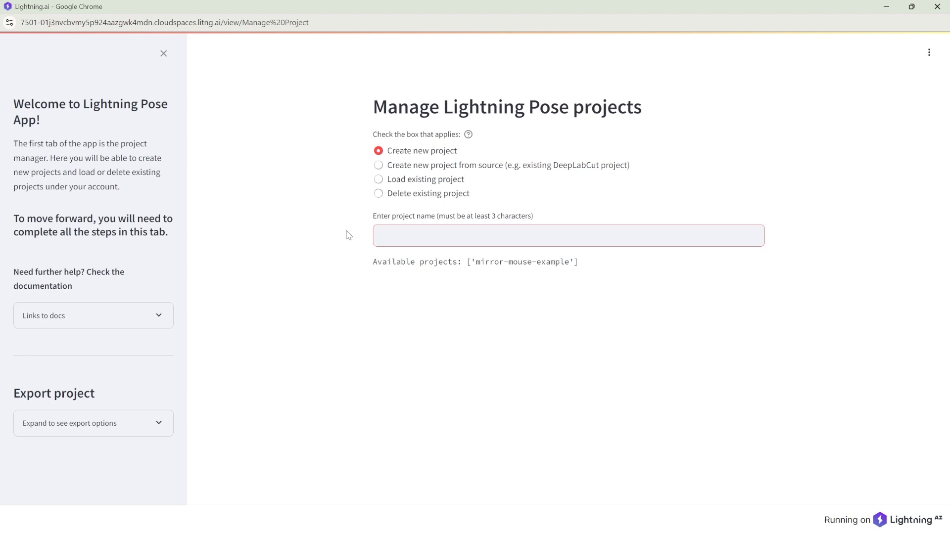
Step: Enter first_project_demo as the new project's name
type("first_project_demo")
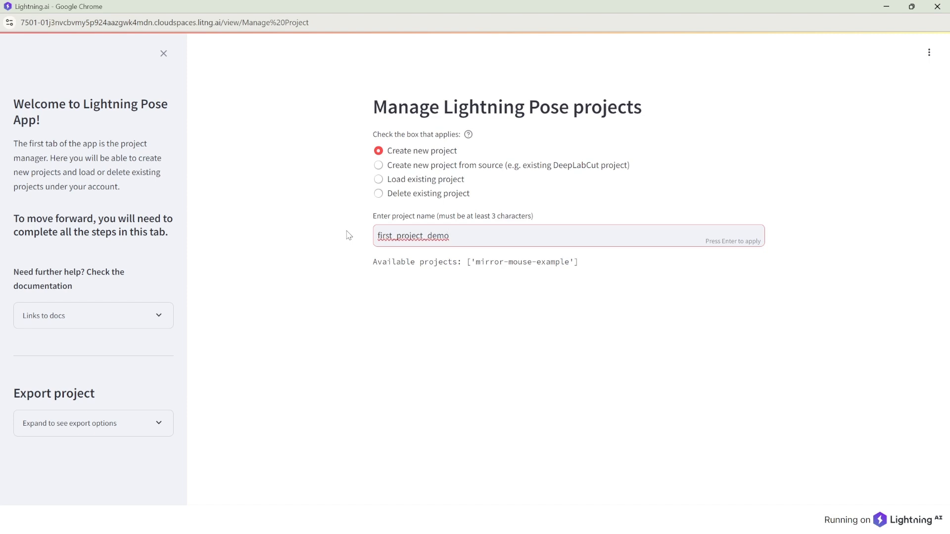
key("Return")
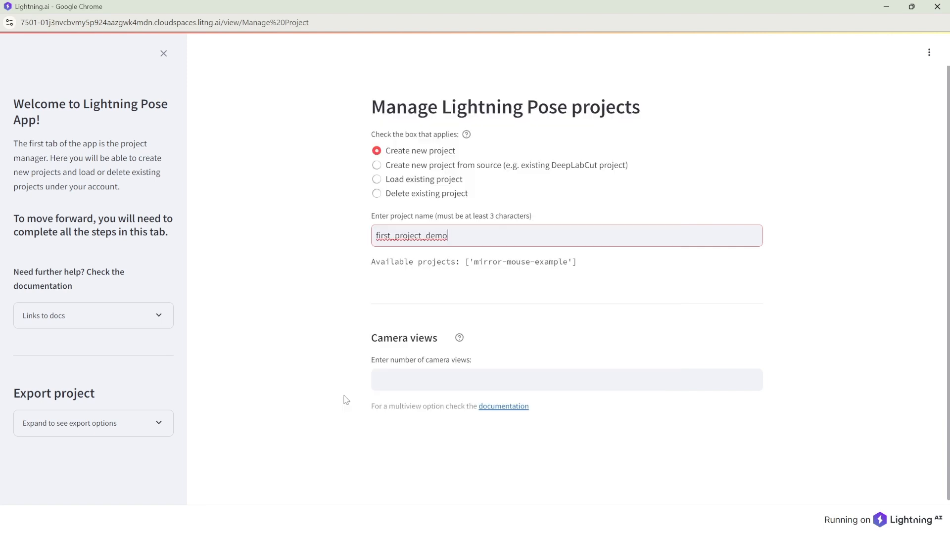
Step: Set the number of camera views to 2 and move to the keypoint names box
left_click(381, 381)
type("2")
key("Return")
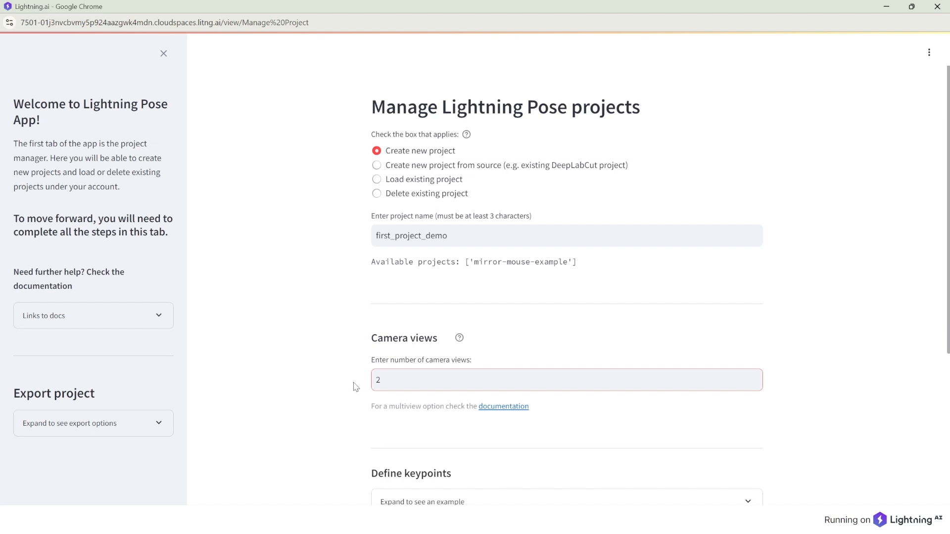
scroll(355, 386, "down", 3)
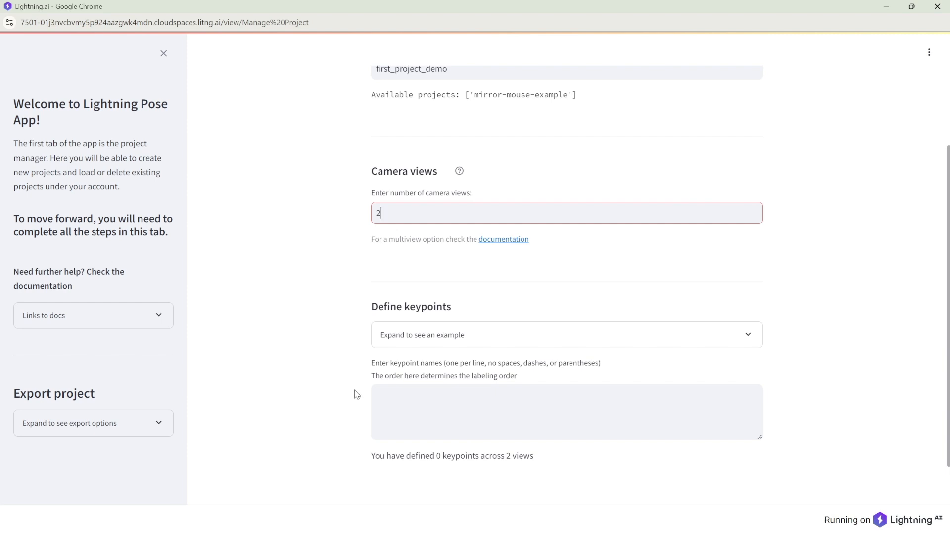
left_click(384, 397)
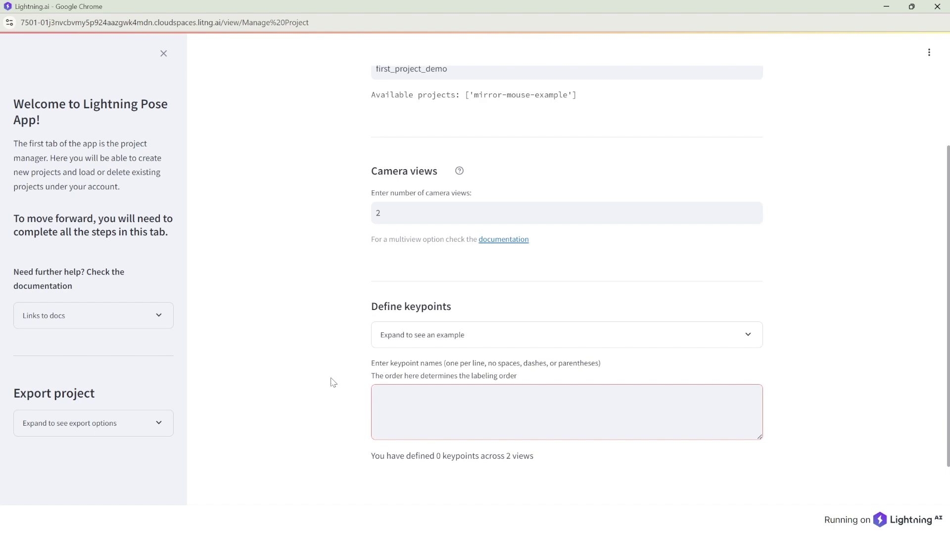
Step: Define keypoints tail_top, nose_top, tail_bottom and nose_bottom, one per line, and apply them
type("tail_top")
key("Return")
type("no")
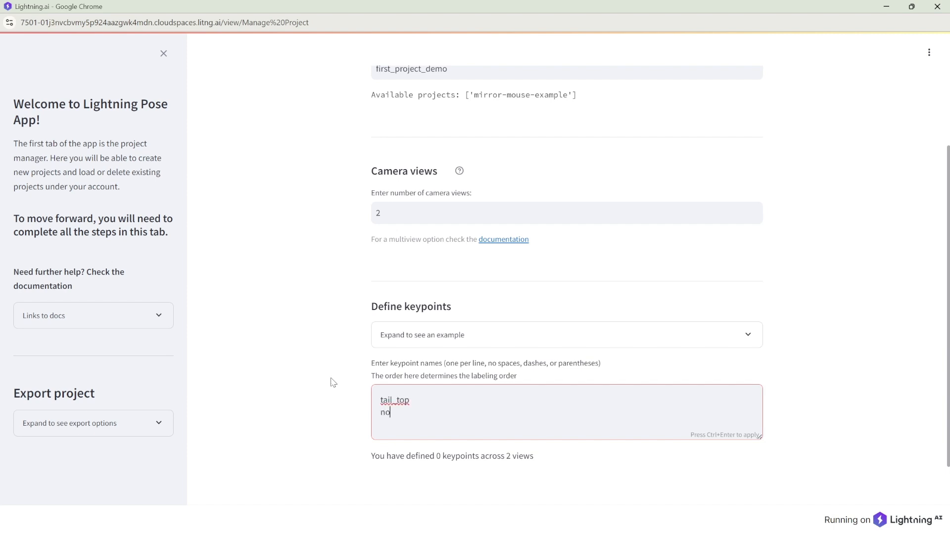
type("se_top")
key("Return")
type("tail_bottom")
key("Return")
type("nose_bottom")
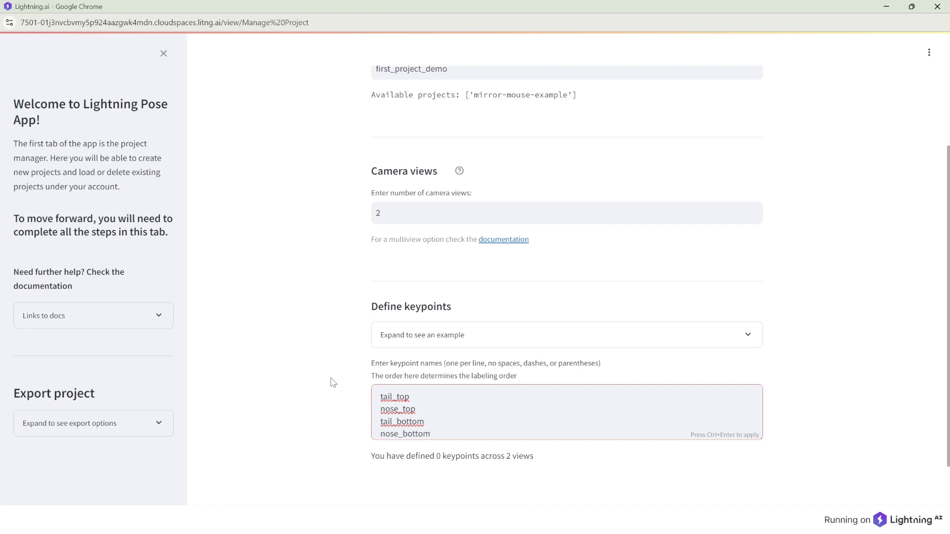
key("ctrl+Return")
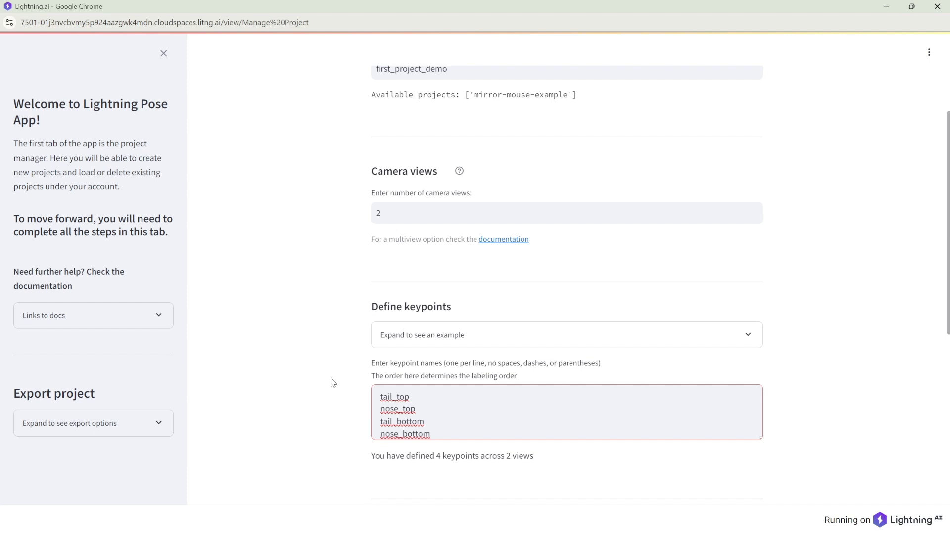
scroll(333, 383, "down", 5)
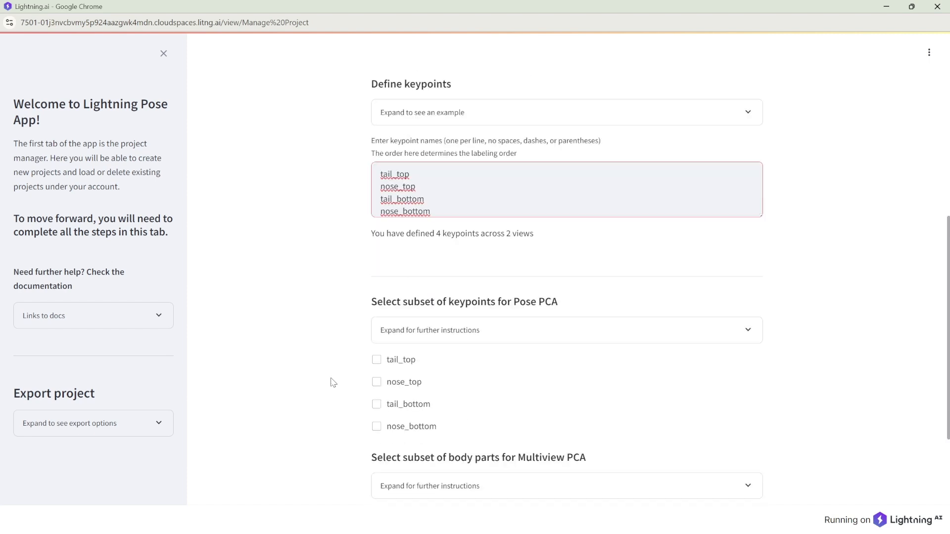
scroll(333, 383, "down", 1)
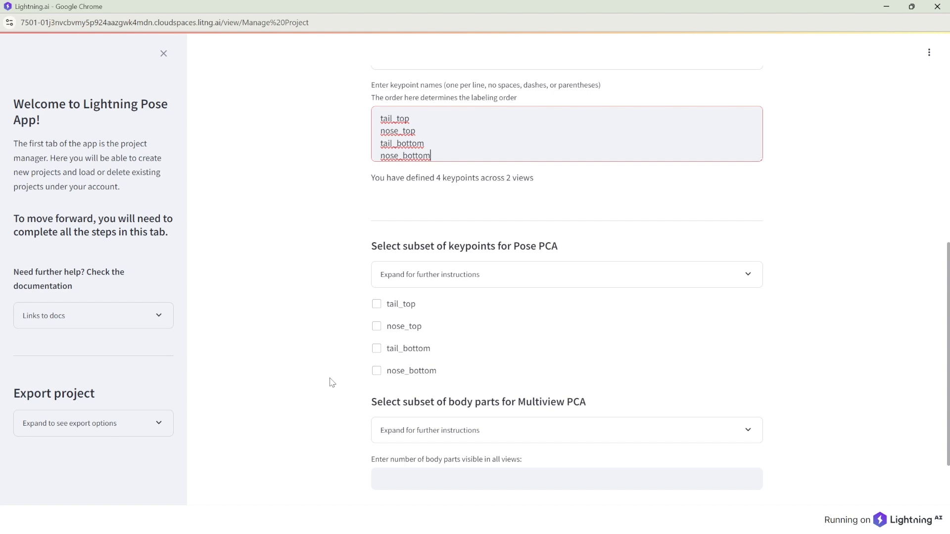
left_click(395, 278)
Step: Expand the further instructions for choosing Pose PCA keypoints
left_click(396, 278)
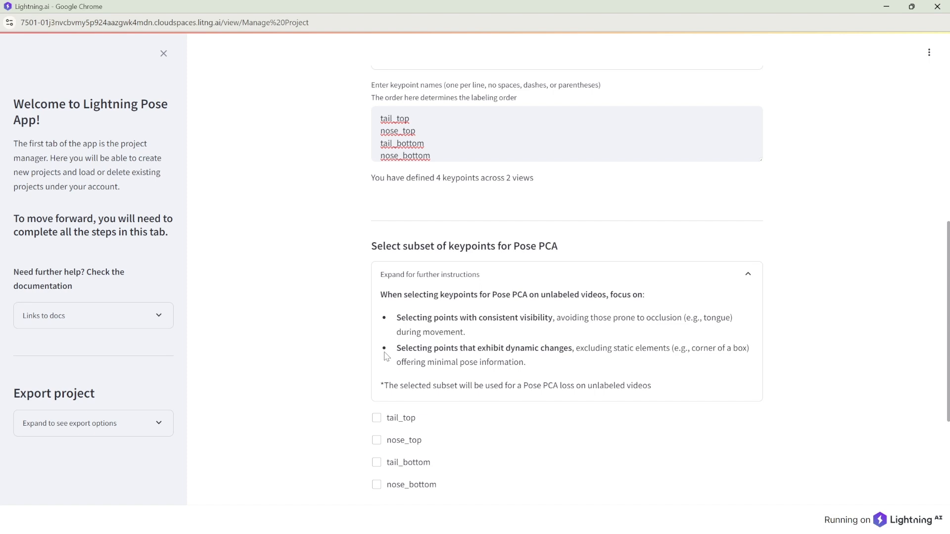
scroll(341, 366, "down", 2)
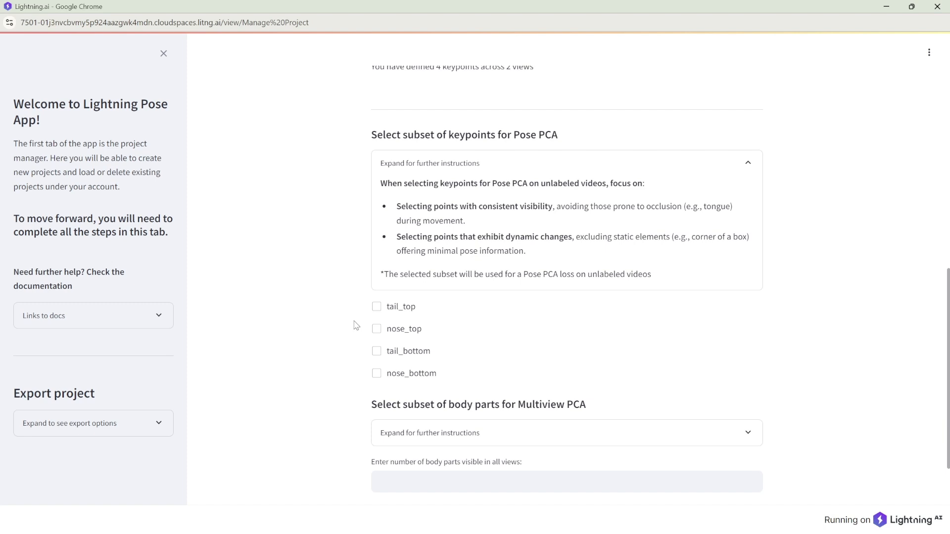
Step: Tick tail_top, nose_top, tail_bottom and nose_bottom for the Pose PCA subset
left_click(375, 309)
left_click(376, 329)
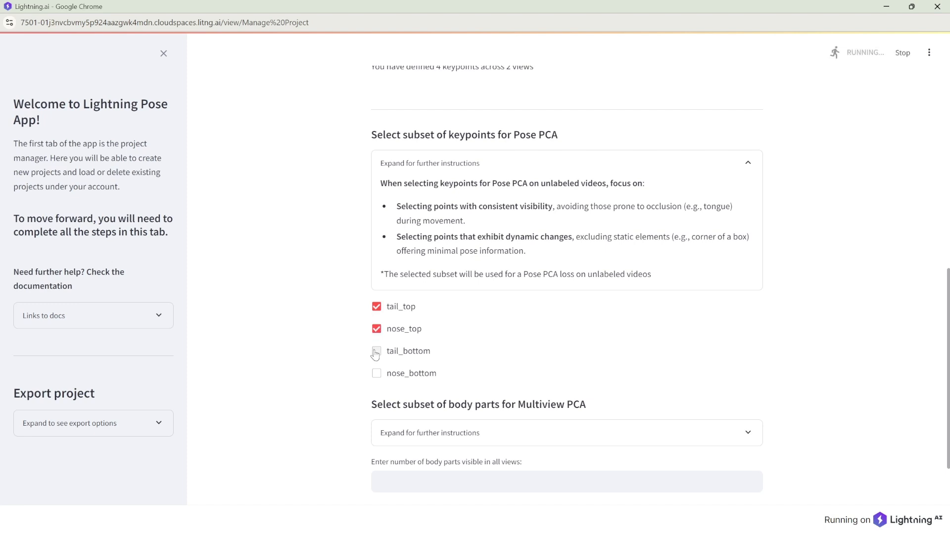
left_click(375, 352)
left_click(375, 376)
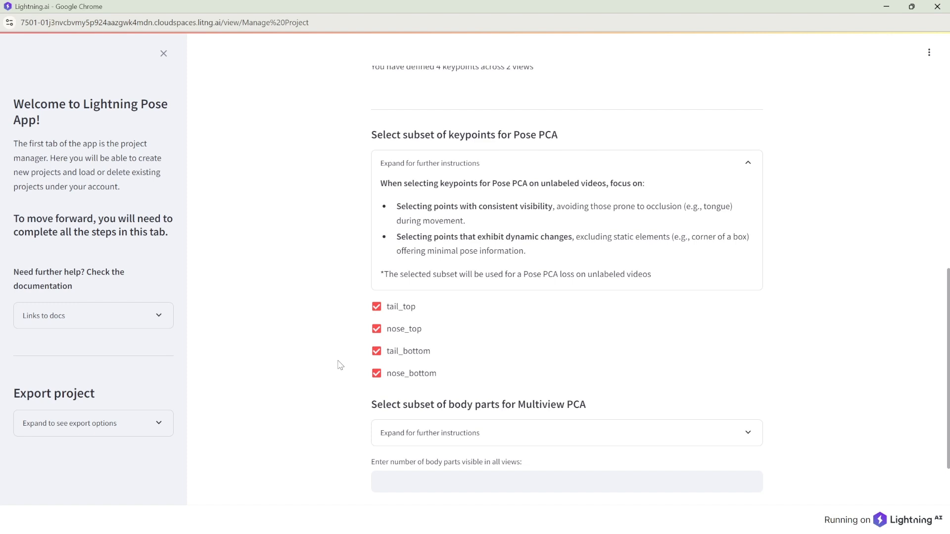
scroll(340, 365, "down", 2)
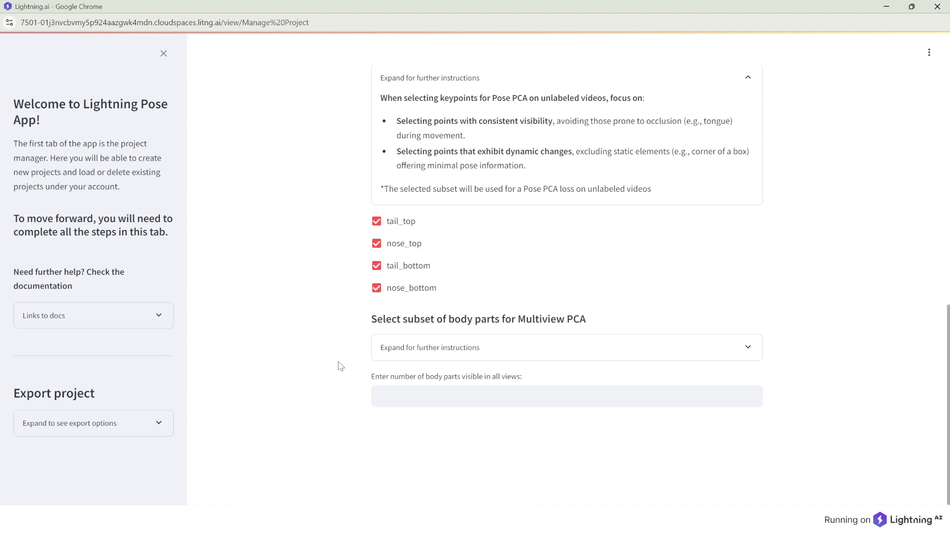
Step: Enter 2 as the number of body parts visible in all views
left_click(389, 389)
type("2")
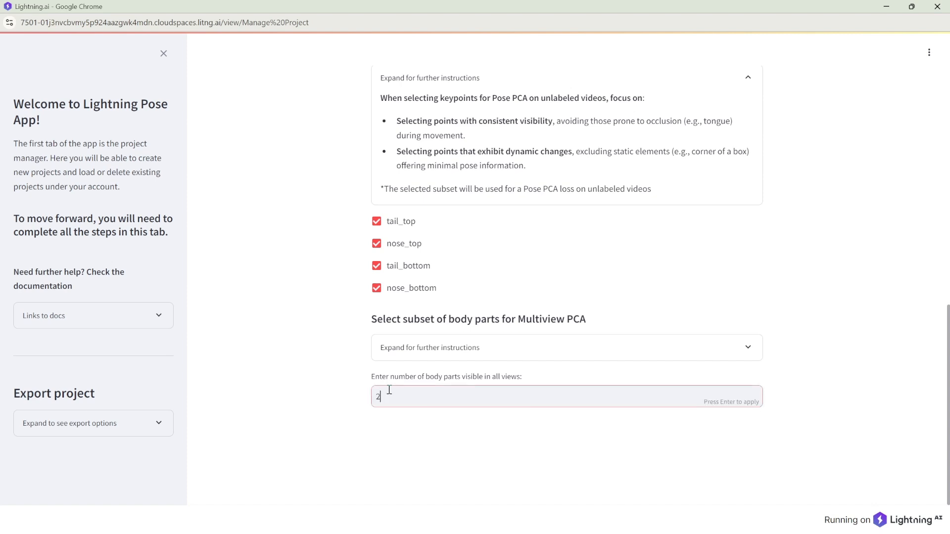
key("Return")
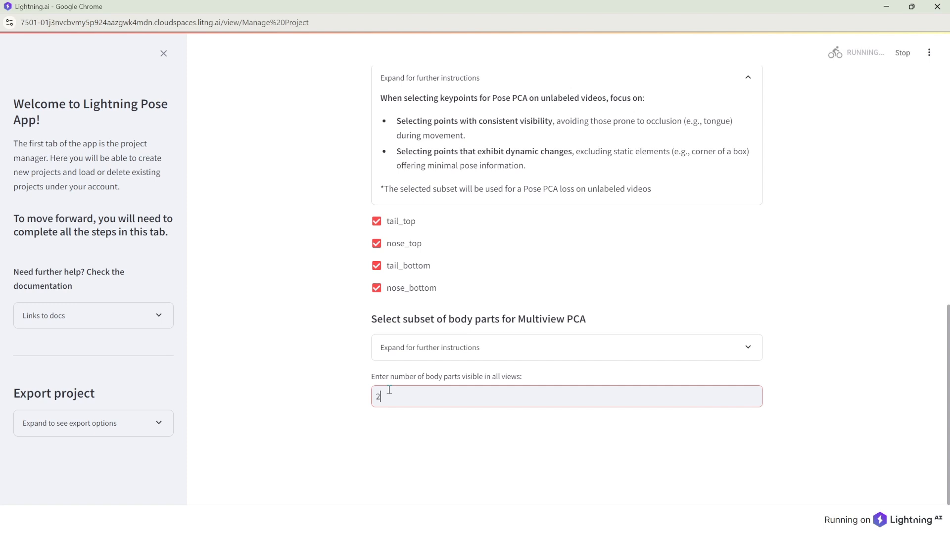
Step: Pair tail_top with tail_bottom and nose_top with nose_bottom, then create the project
scroll(388, 390, "down", 3)
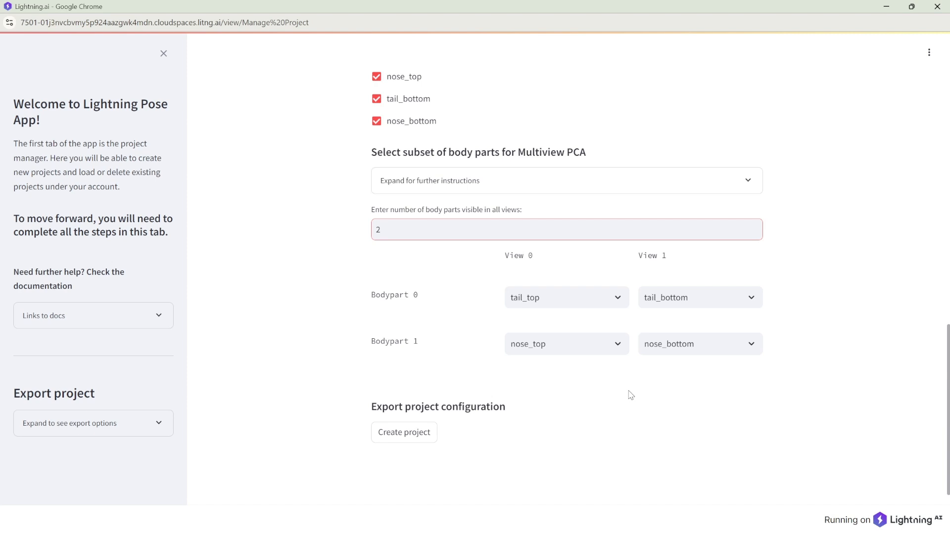
left_click(668, 299)
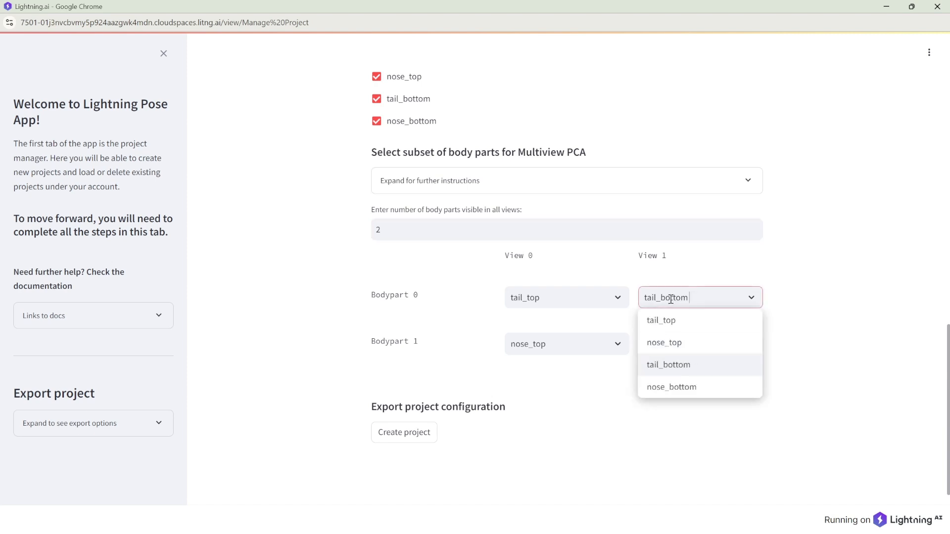
left_click(666, 404)
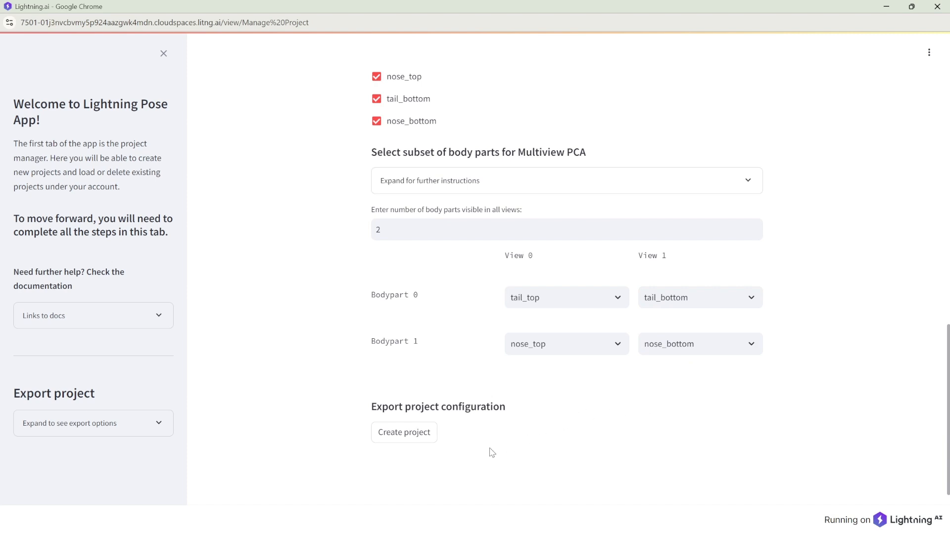
left_click(400, 433)
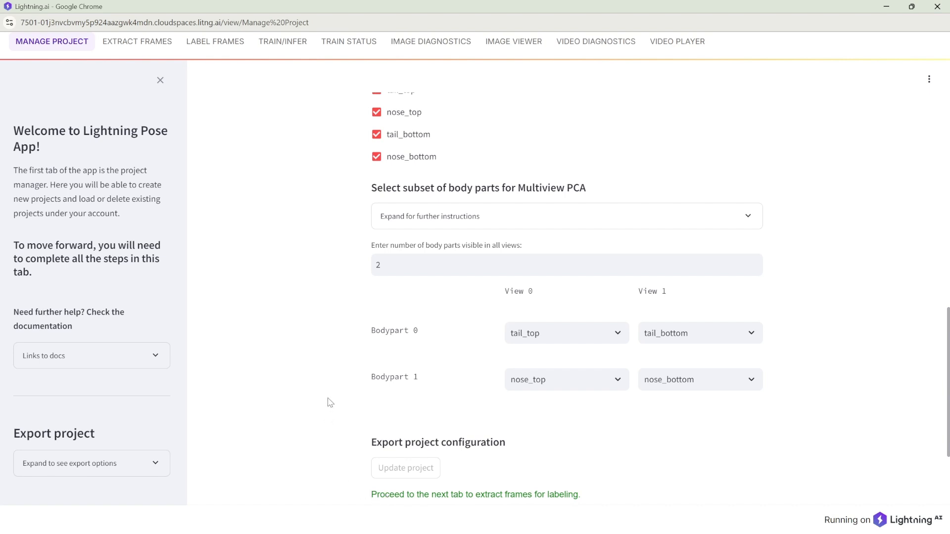
Step: Scroll down to read the Proceed message and the LabelStudio login details
scroll(330, 402, "down", 3)
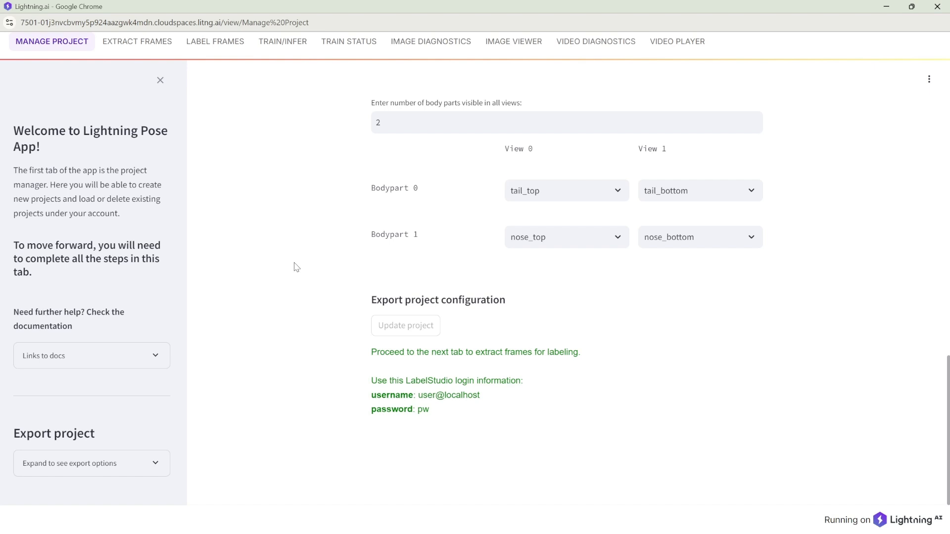
Step: Close the app, stop it, and rerun 'lightning_app run app app.py', declining the upgrade
left_click(886, 7)
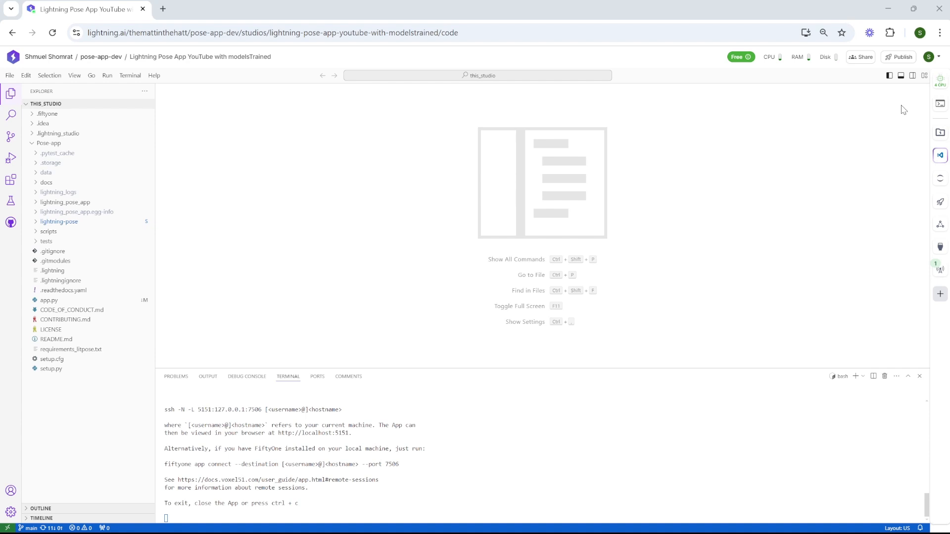
left_click(513, 493)
key("ctrl+c")
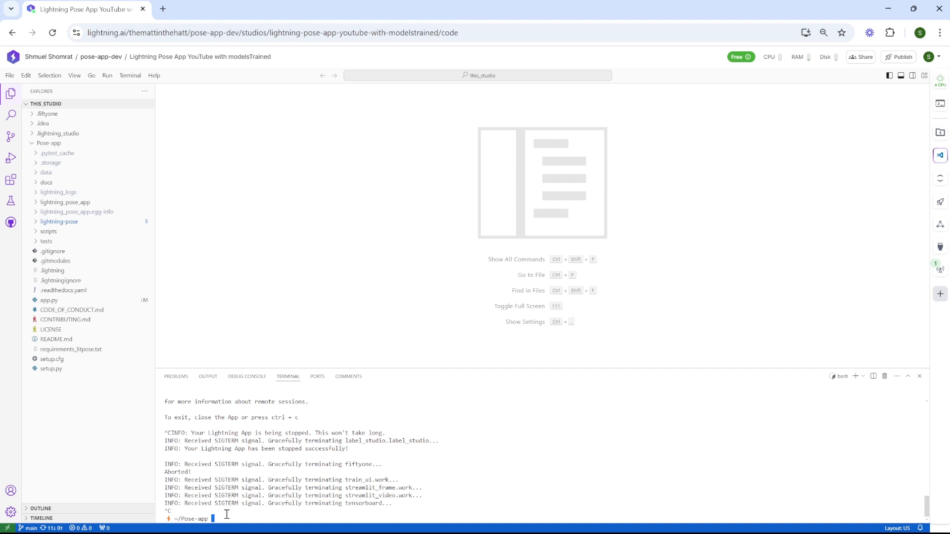
key("Up")
key("Return")
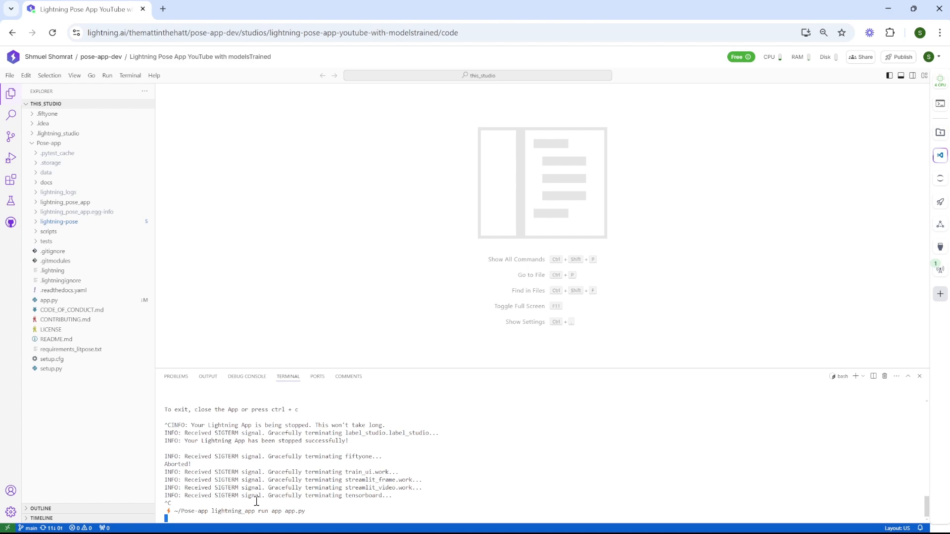
type("n")
key("Return")
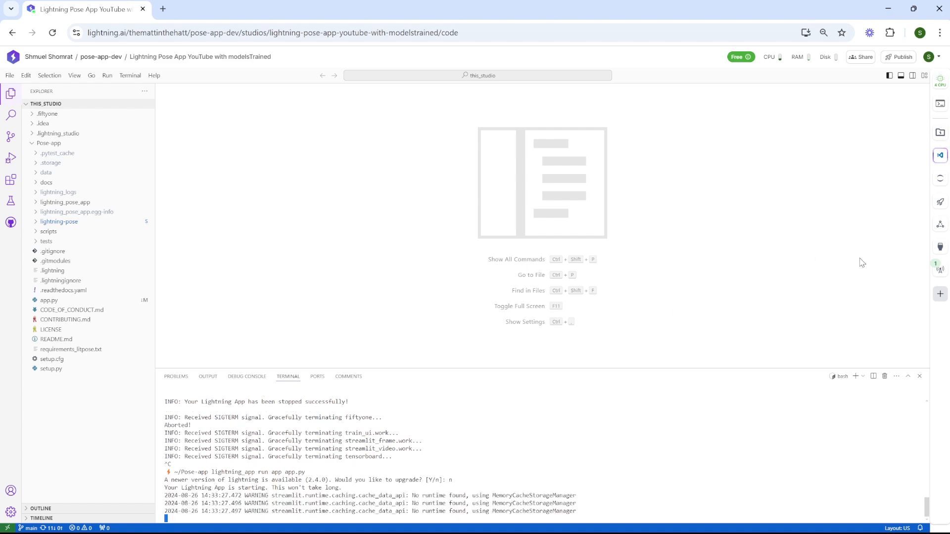
Step: Open the multi port app view from the Port viewer in its own browser window
left_click(939, 246)
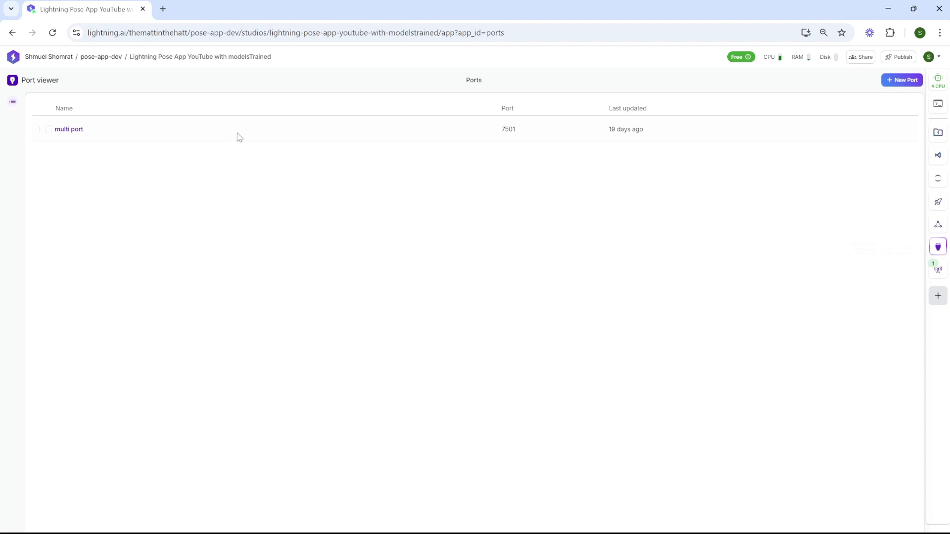
left_click(69, 129)
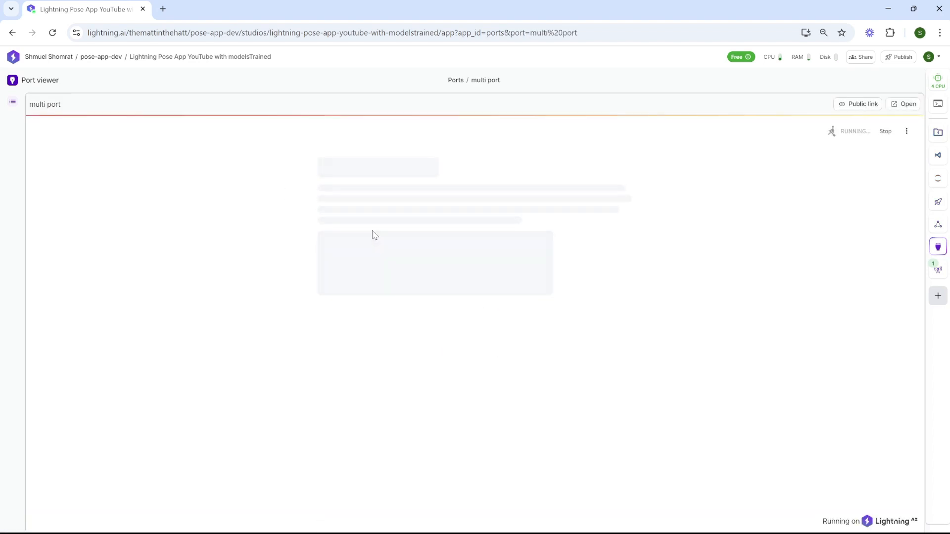
left_click(903, 104)
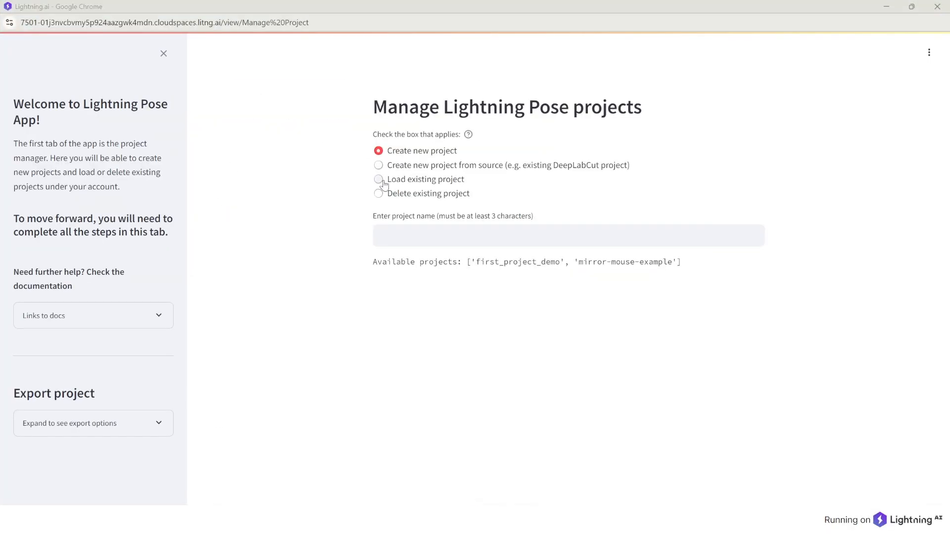
Step: Load the existing first_project_demo project and scroll through its 2 views and four keypoints
left_click(383, 181)
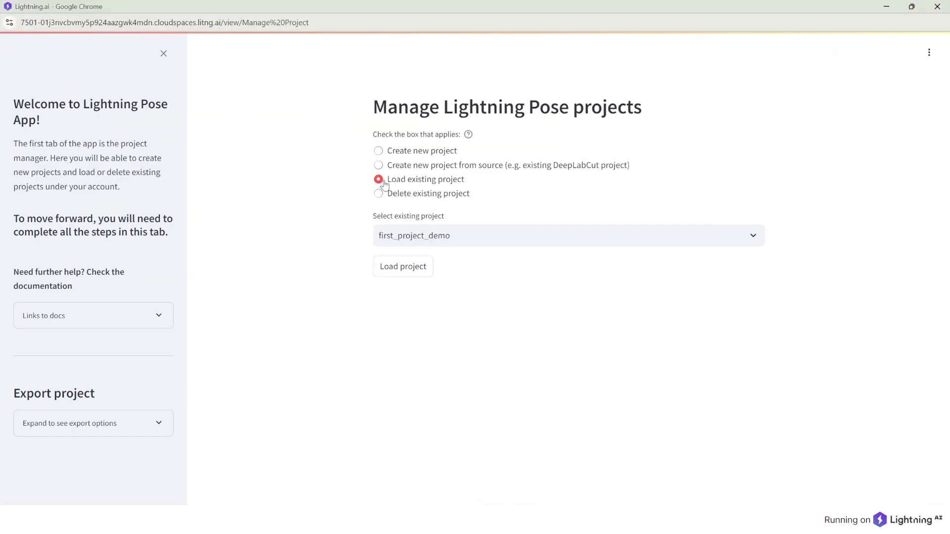
left_click(424, 278)
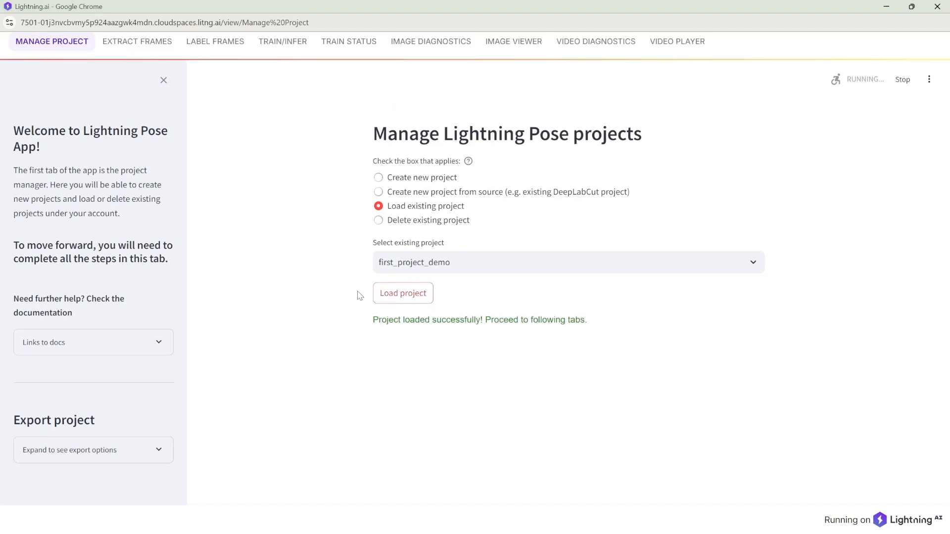
scroll(359, 295, "down", 2)
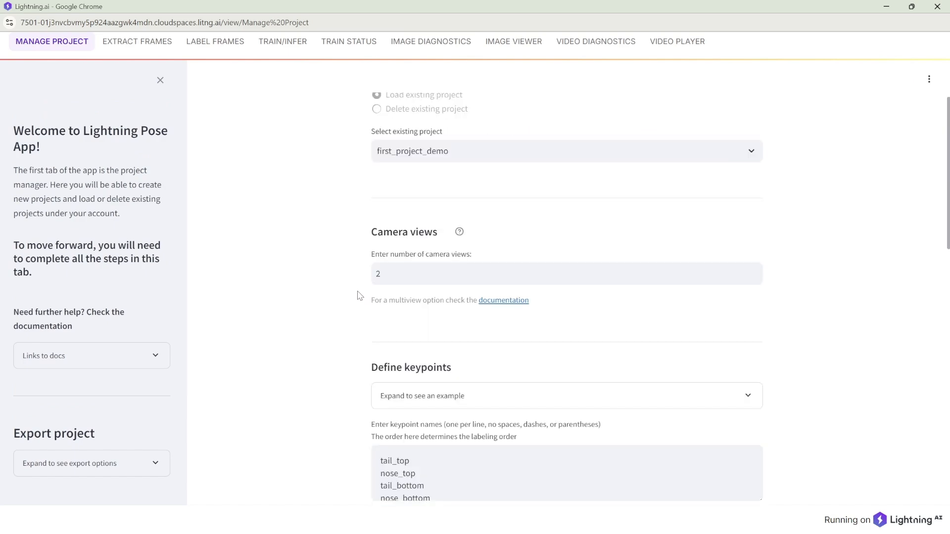
scroll(359, 295, "down", 2)
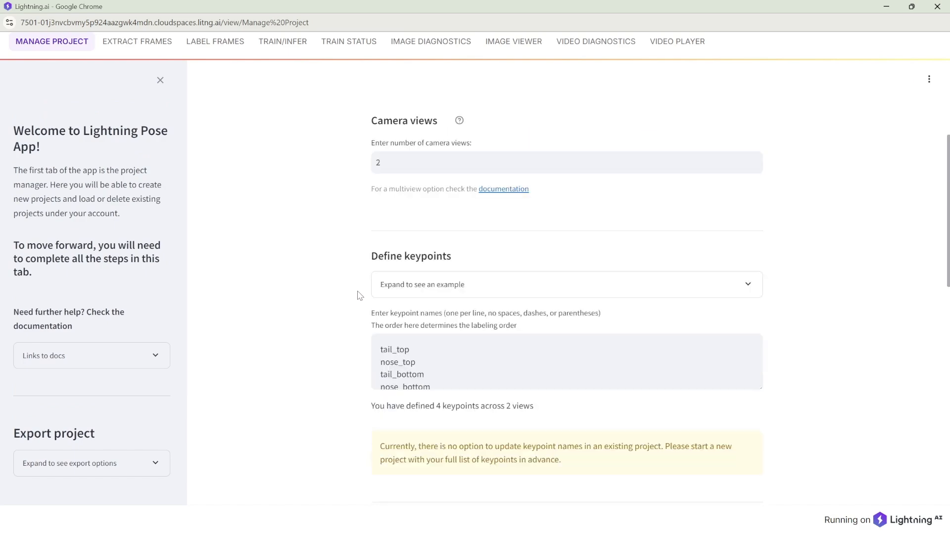
scroll(360, 295, "up", 4)
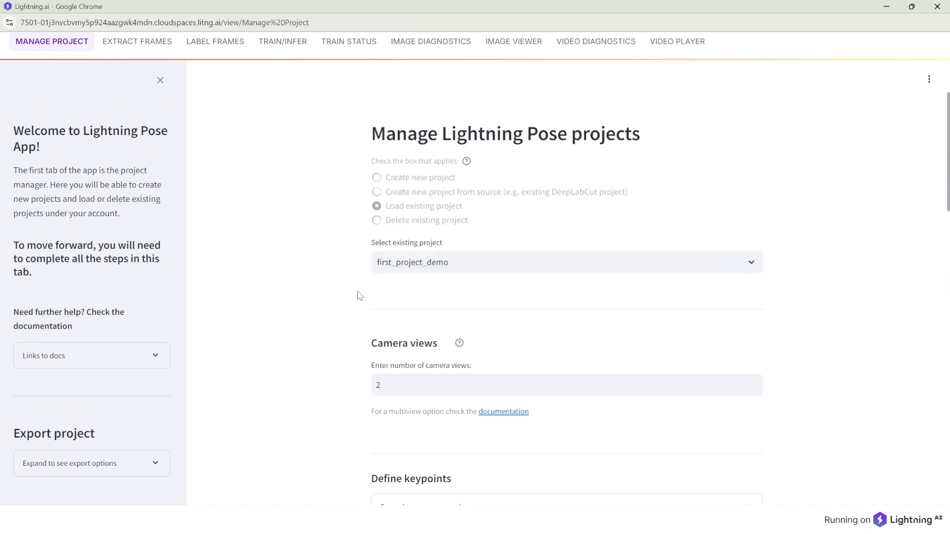